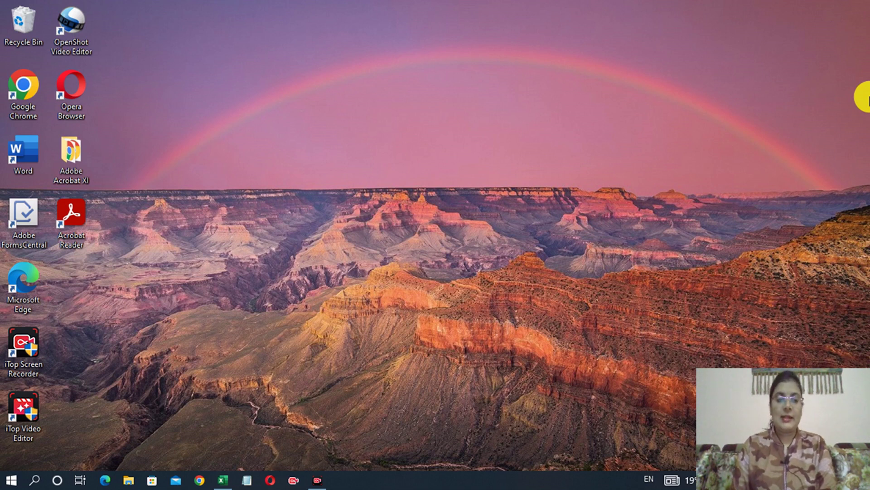
- Restore the Date & Time functions workbook window from the taskbar
click(224, 479)
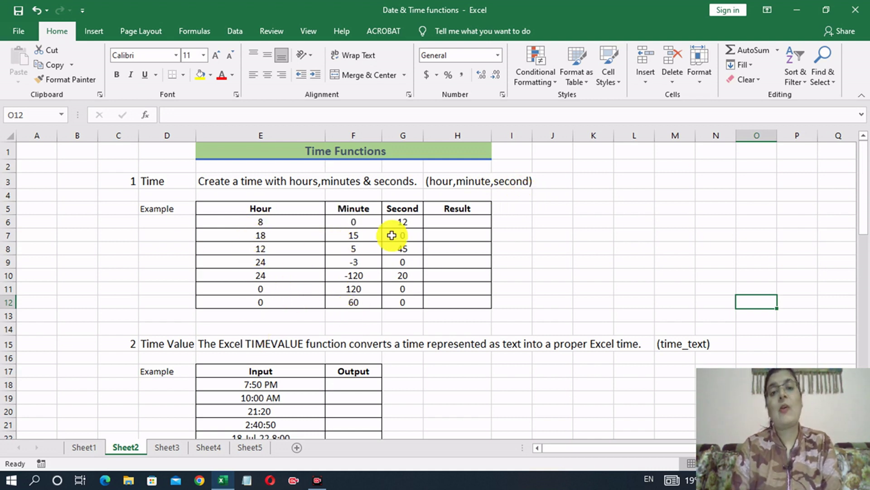
- Enter the formula =TIME(E6,F6,G6) in cell H6
click(480, 221)
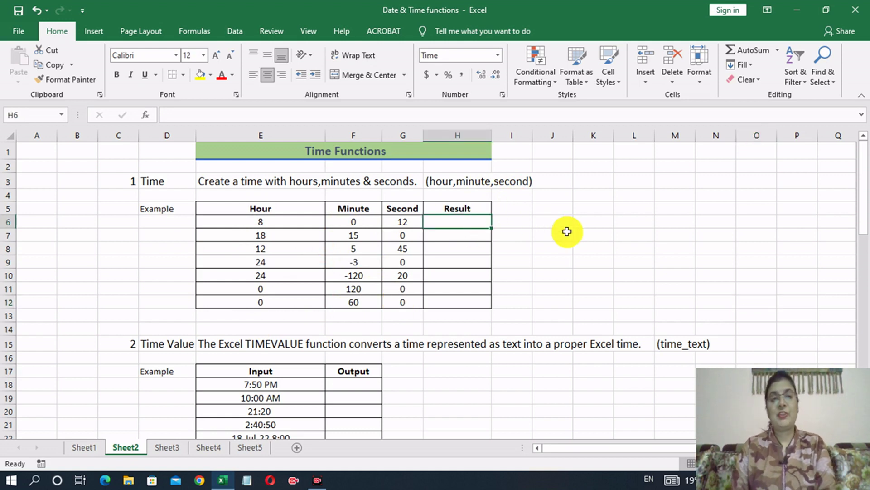
text(=)
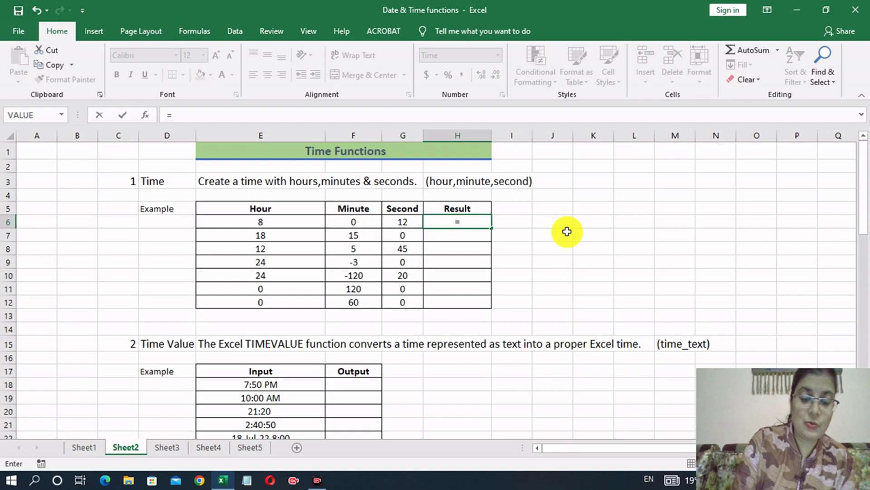
text(time)
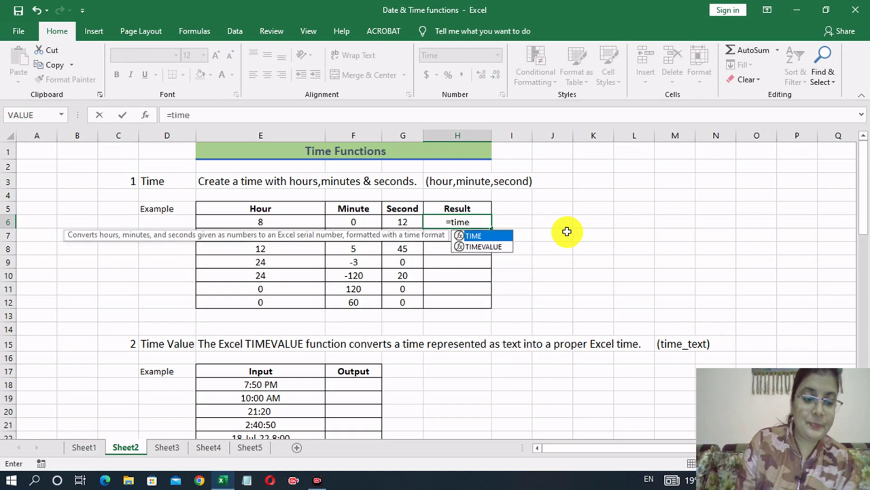
key(Tab)
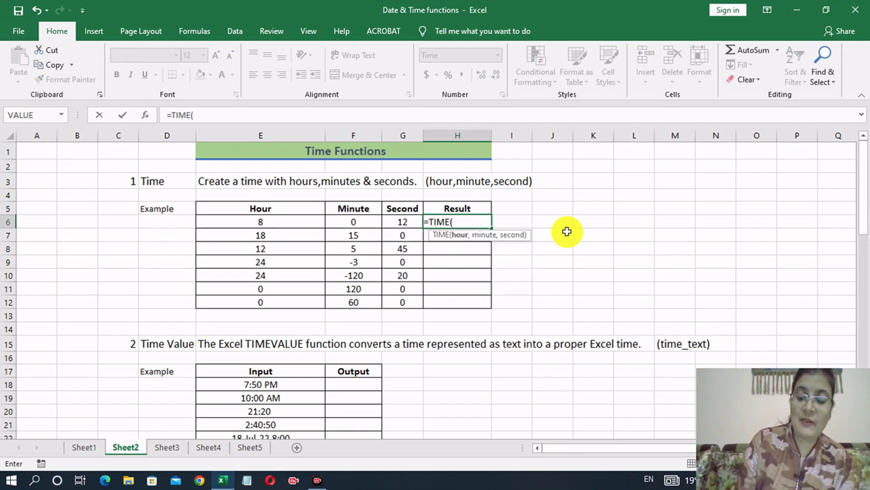
key(Left)
key(Left)
key(Left)
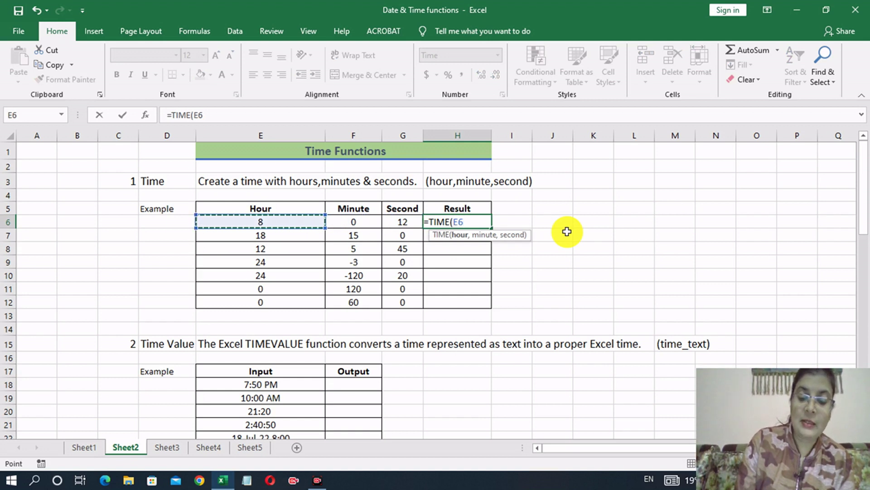
text(,)
key(Left)
key(Left)
text(,)
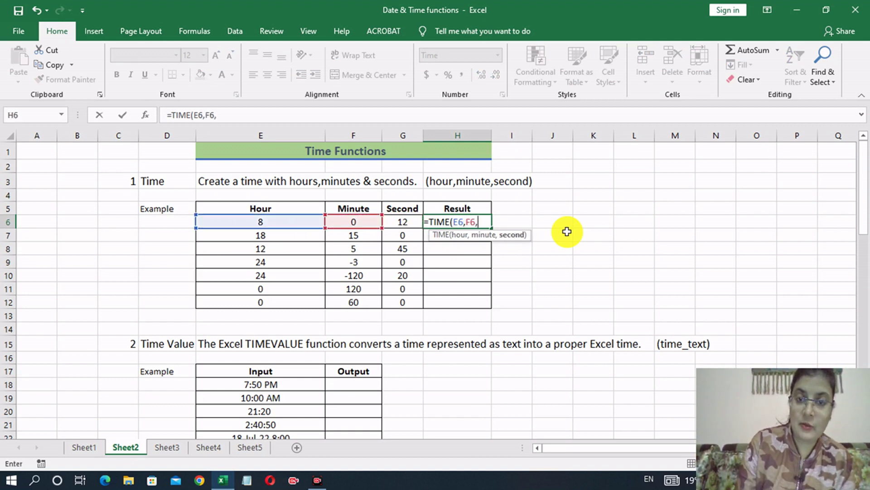
key(Left)
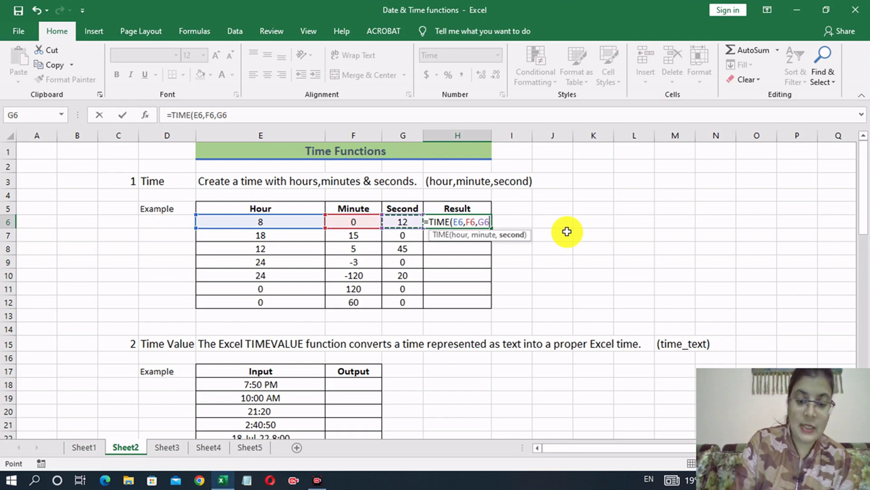
text())
key(Return)
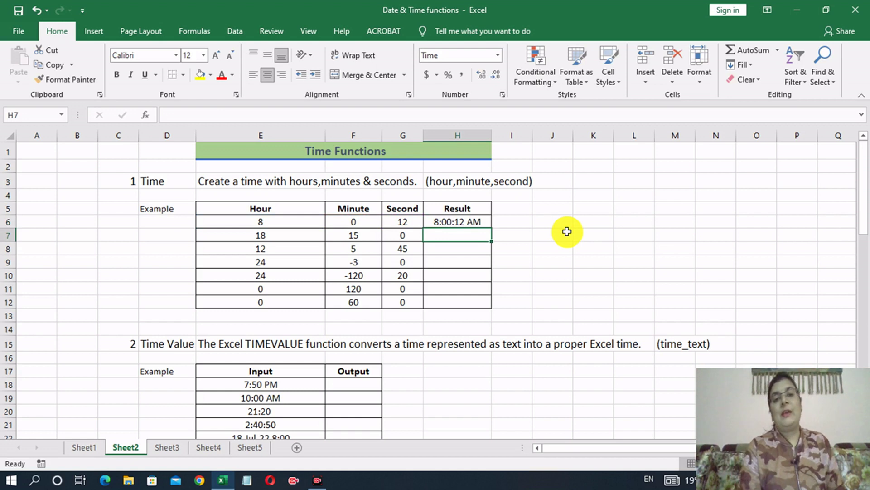
- Copy the TIME formula from H6 down through H12
click(481, 218)
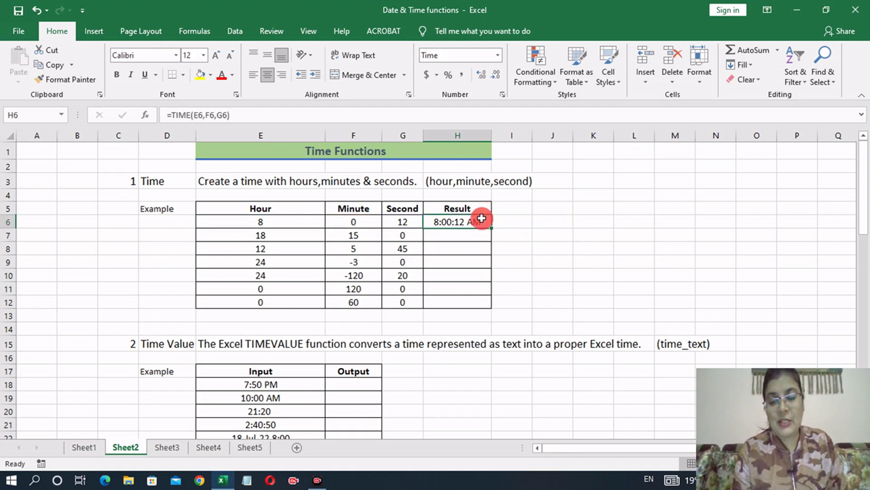
drag(491, 228, 485, 302)
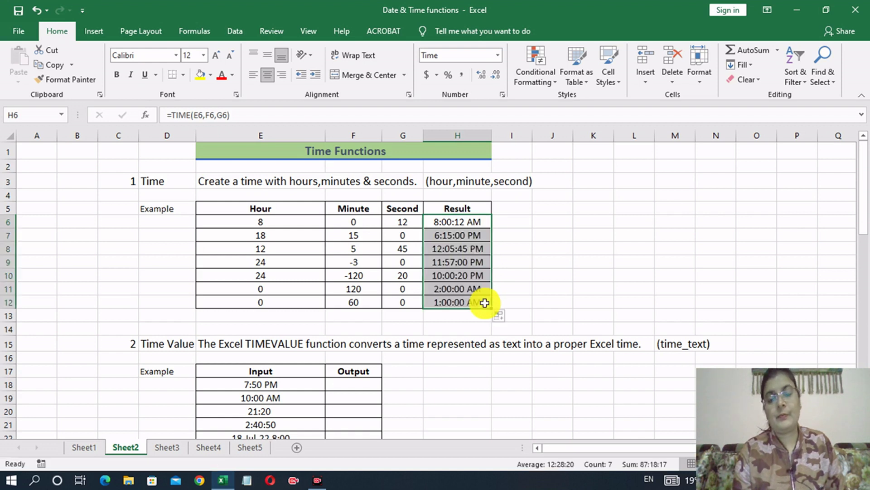
click(553, 287)
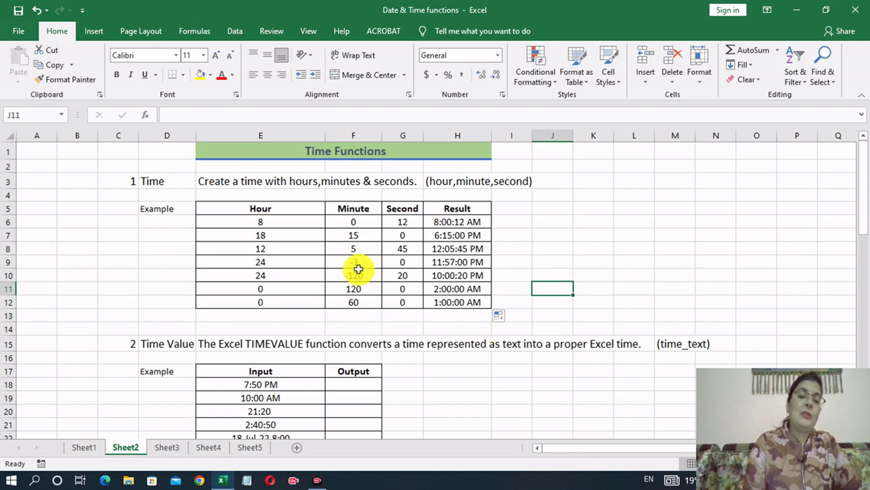
- Select the seven Result cells H6 through H12
drag(470, 222, 470, 304)
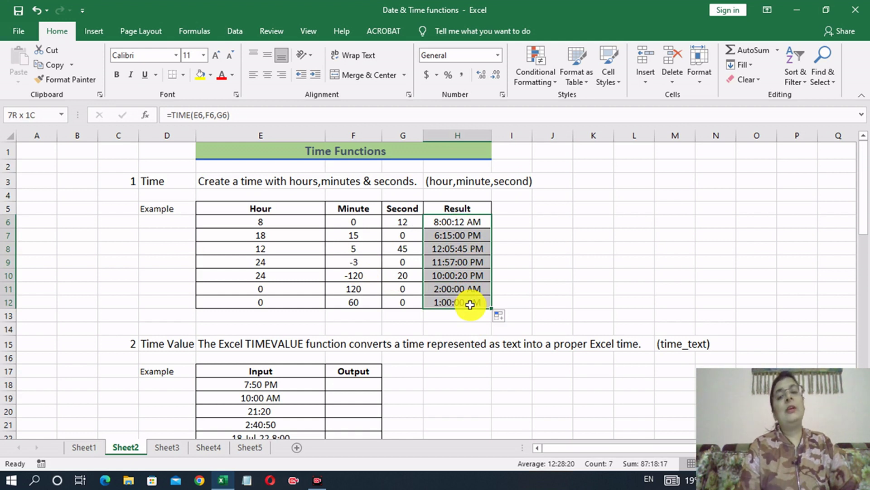
drag(470, 303, 470, 304)
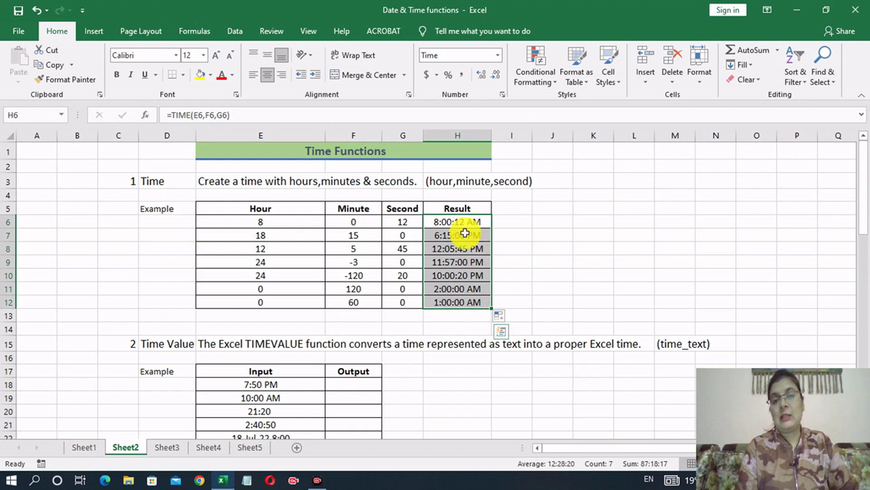
click(503, 94)
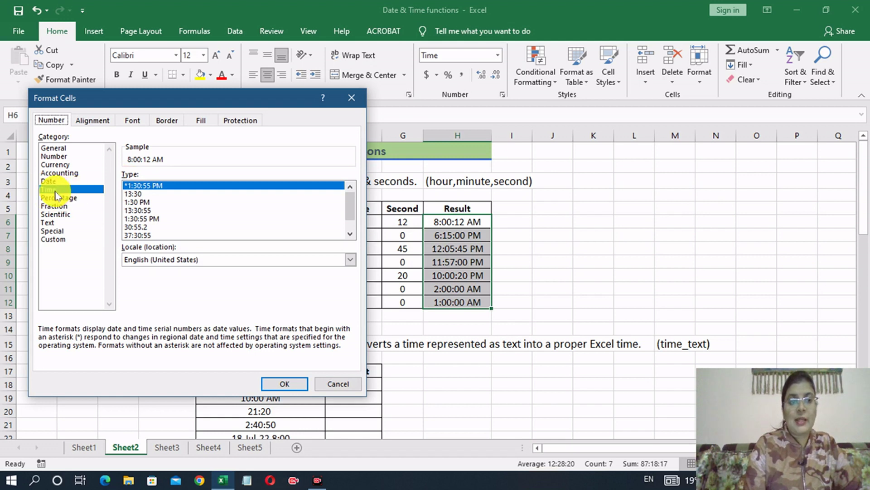
scroll(349, 213, down, 1)
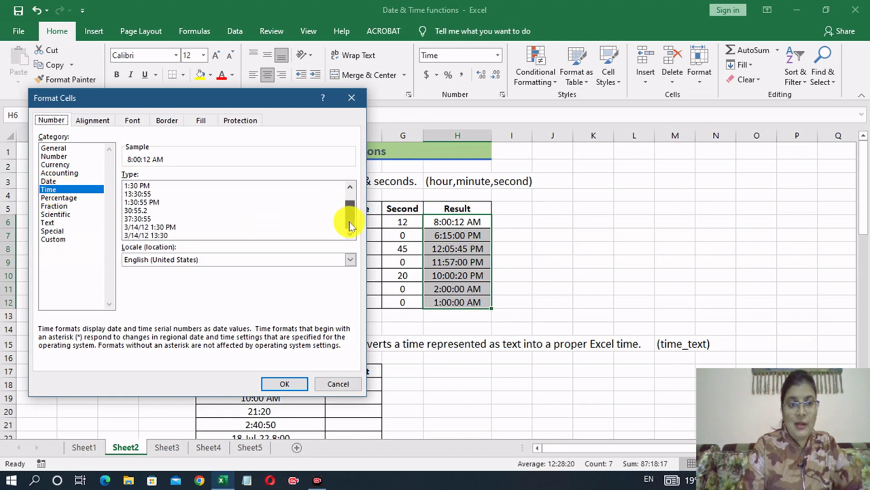
scroll(346, 190, up, 1)
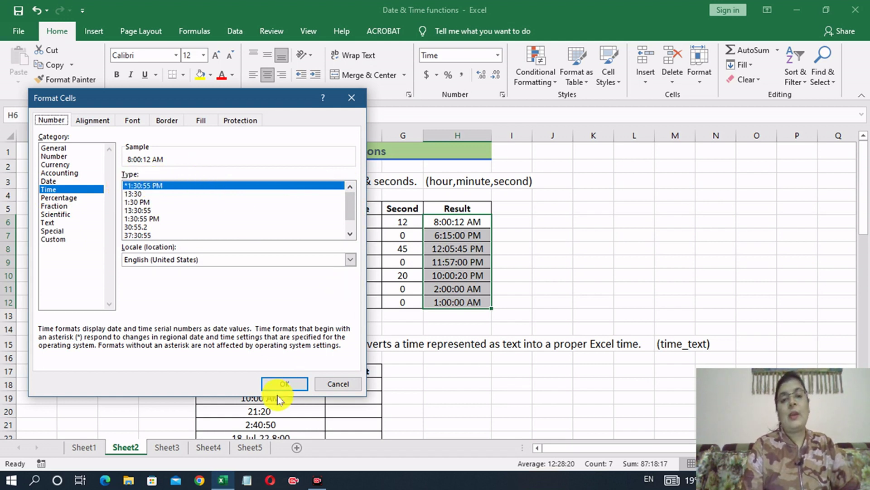
click(339, 384)
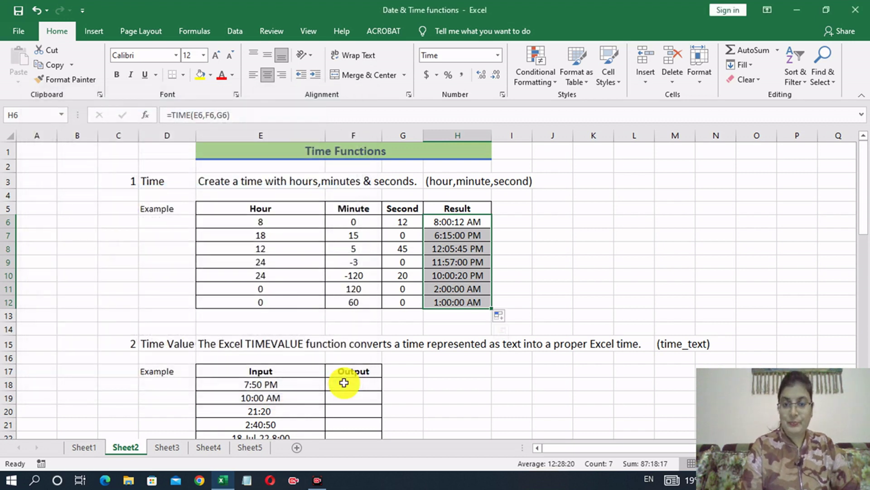
click(607, 249)
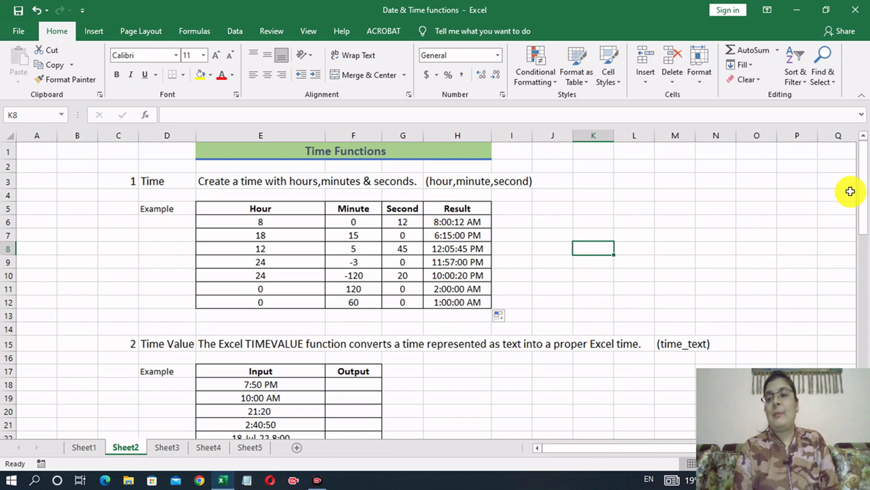
- Scroll down until row 13 and the Time Value table are at the top
drag(864, 195, 865, 254)
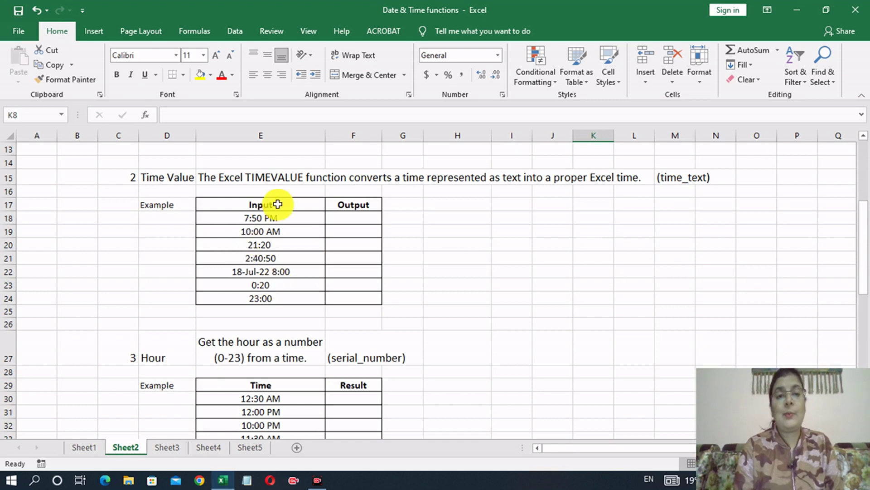
- Enter =TIMEVALUE(E18) in F18 and fill it down through F24
click(358, 218)
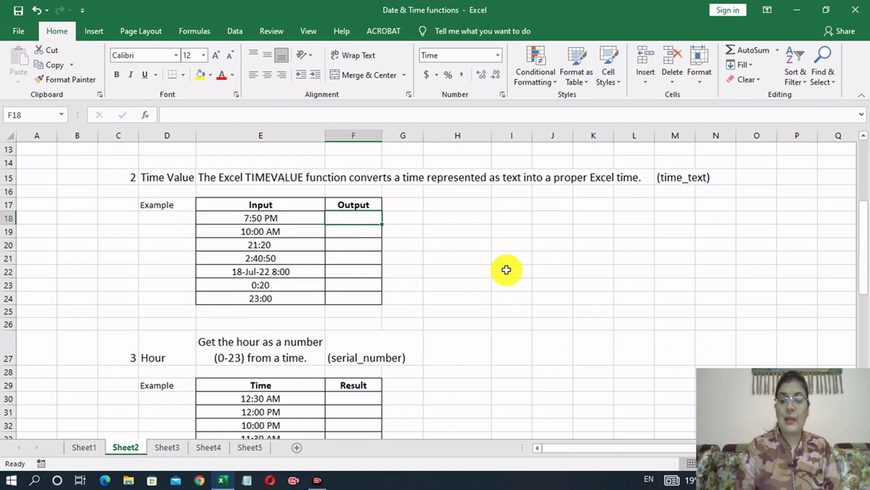
text(=time)
key(Down)
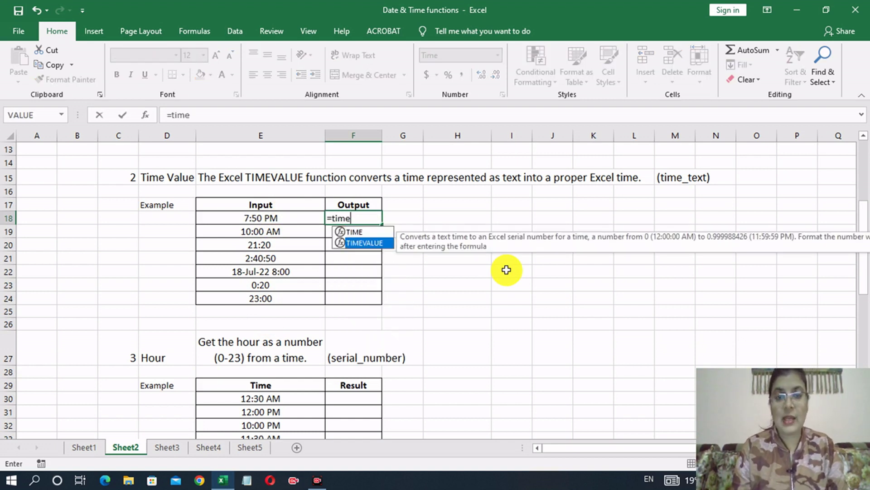
key(Tab)
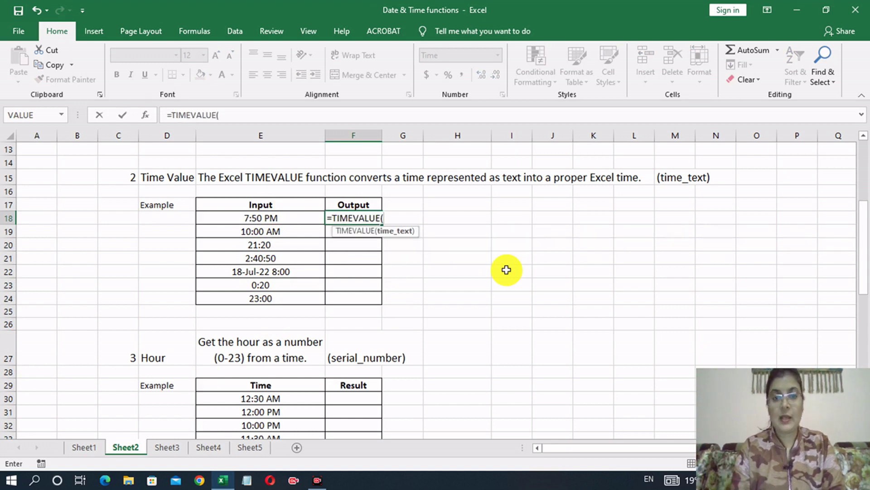
key(Left)
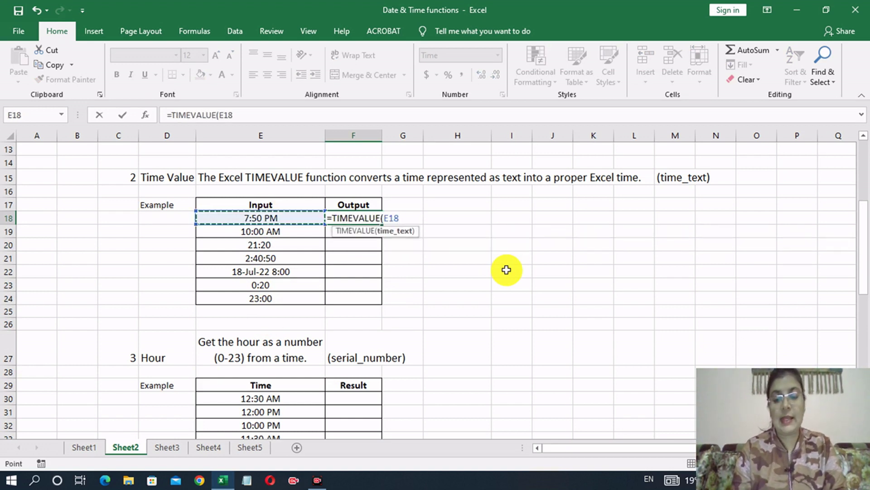
text())
key(Return)
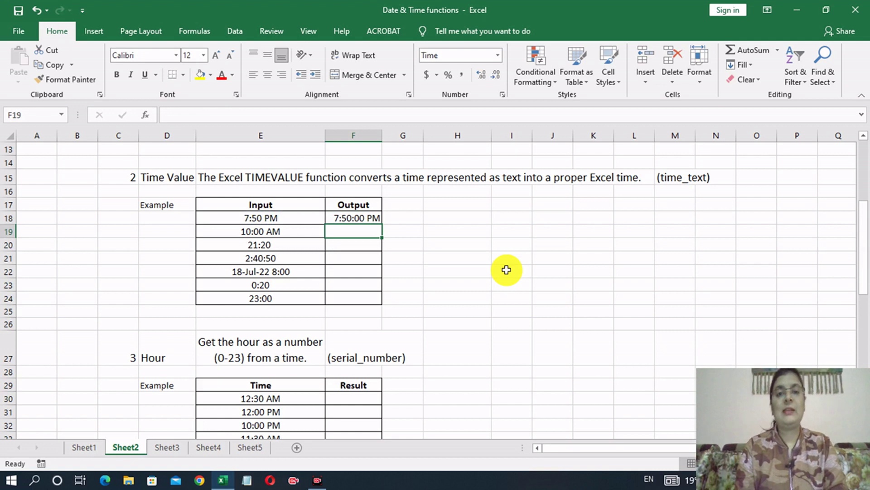
click(376, 218)
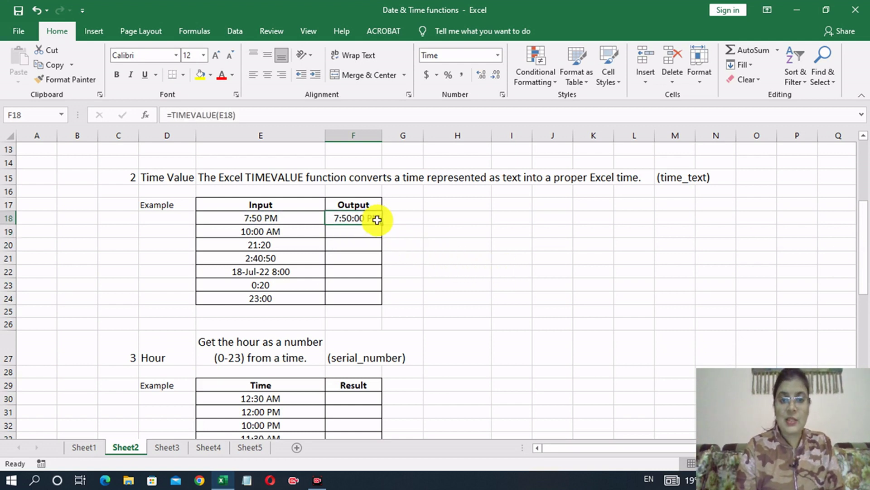
drag(381, 225, 378, 306)
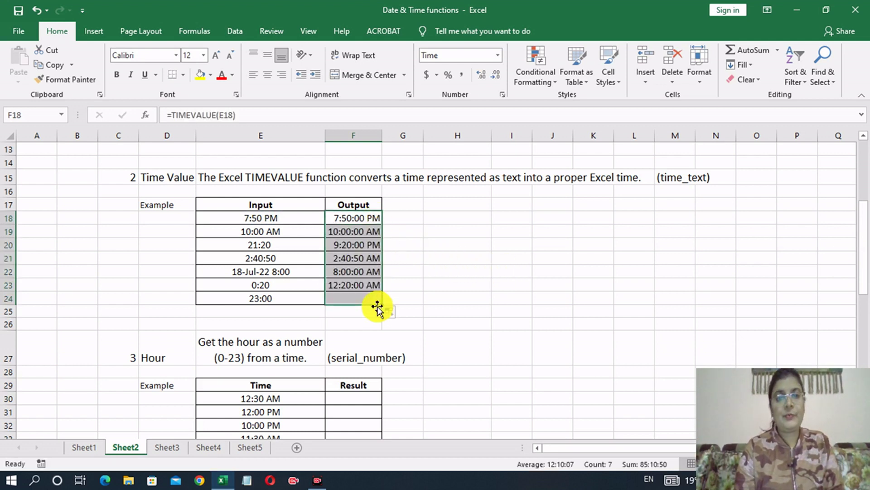
click(488, 267)
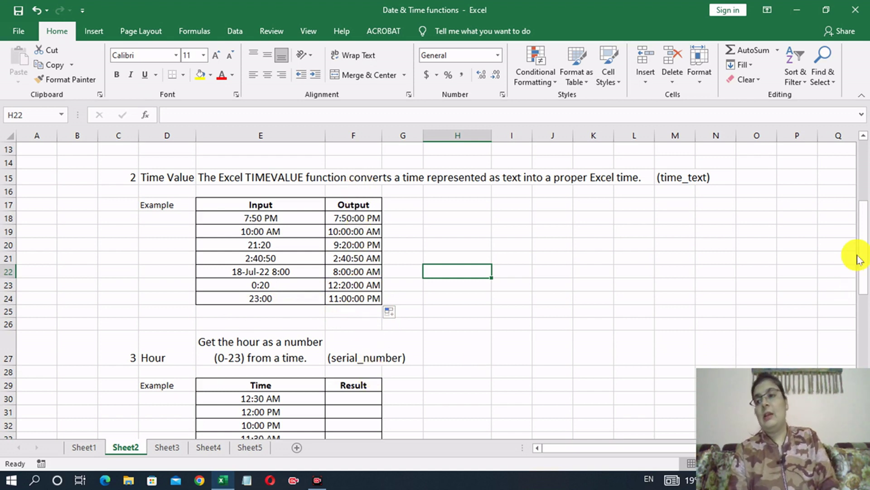
- Scroll down until the Hour section at row 26 is at the top
drag(864, 254, 865, 320)
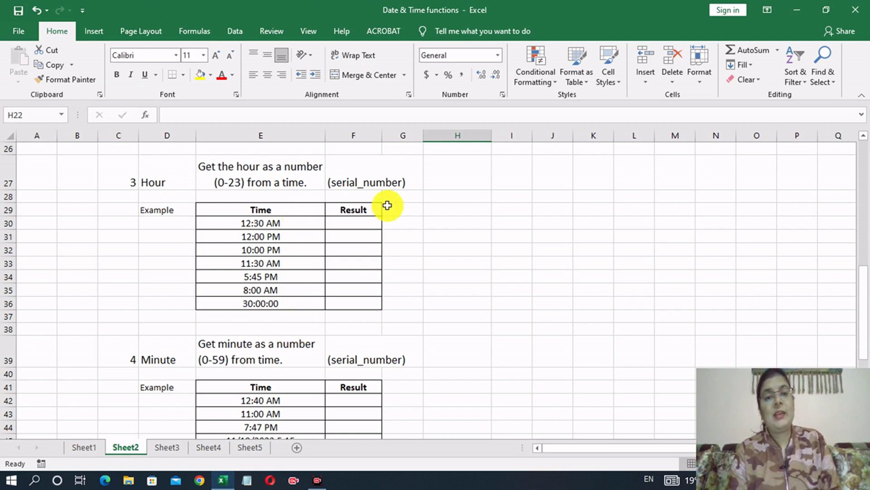
- Enter =HOUR(E30) in F30 and copy it down through F36
click(372, 222)
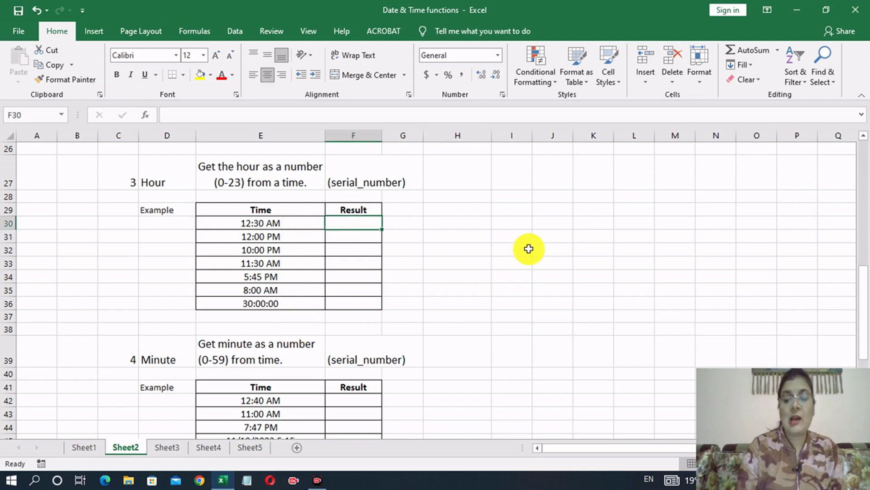
text(=)
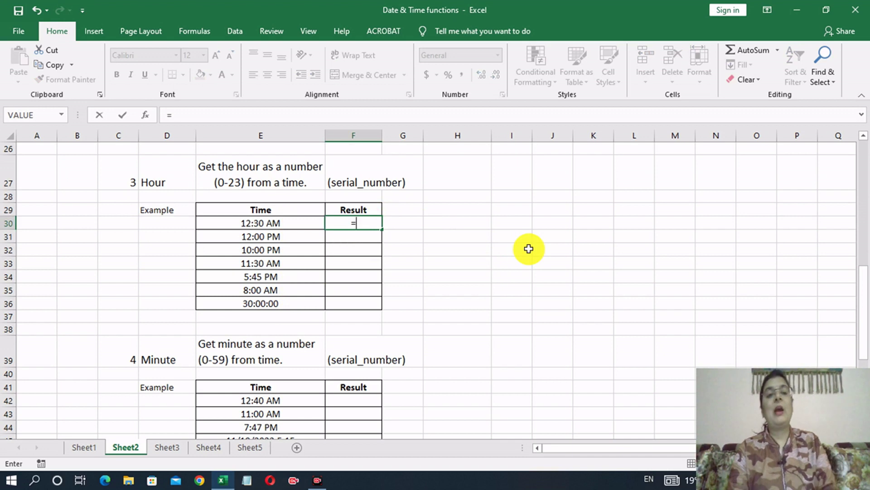
text(hour)
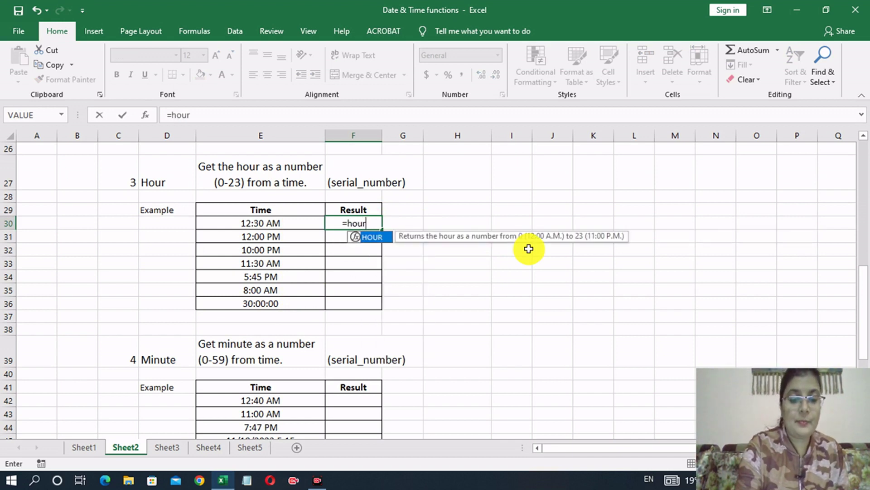
key(Tab)
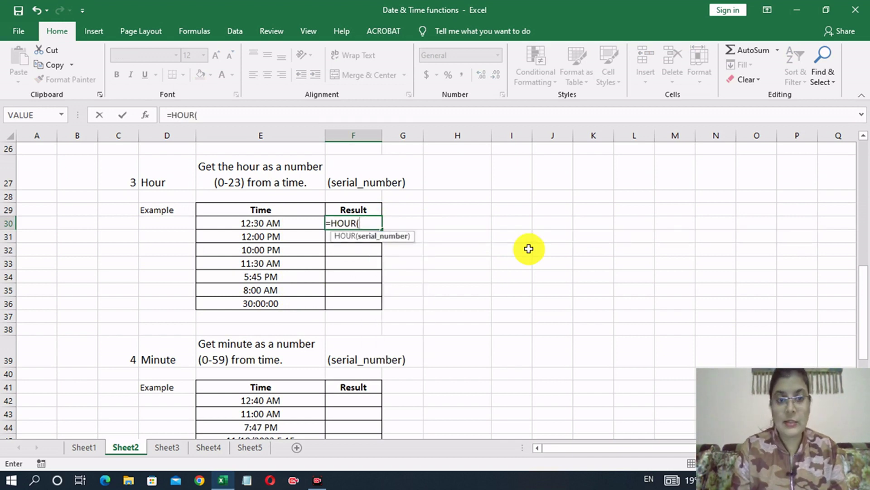
key(Left)
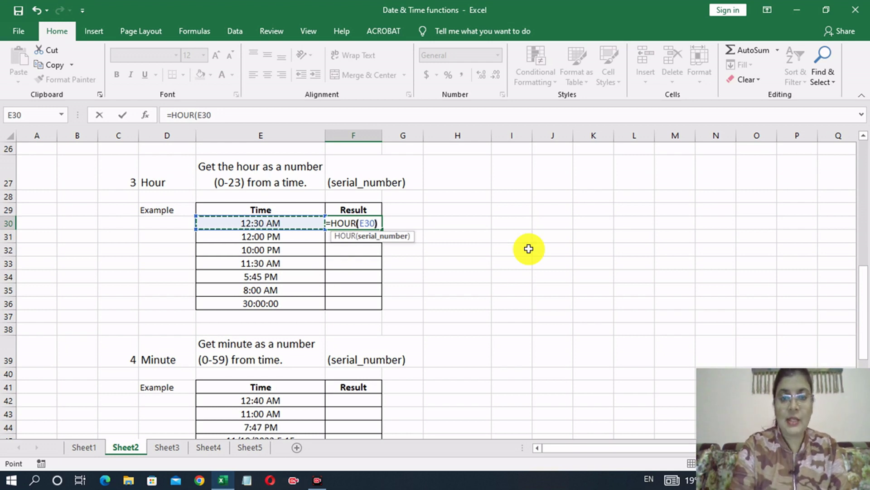
key(Return)
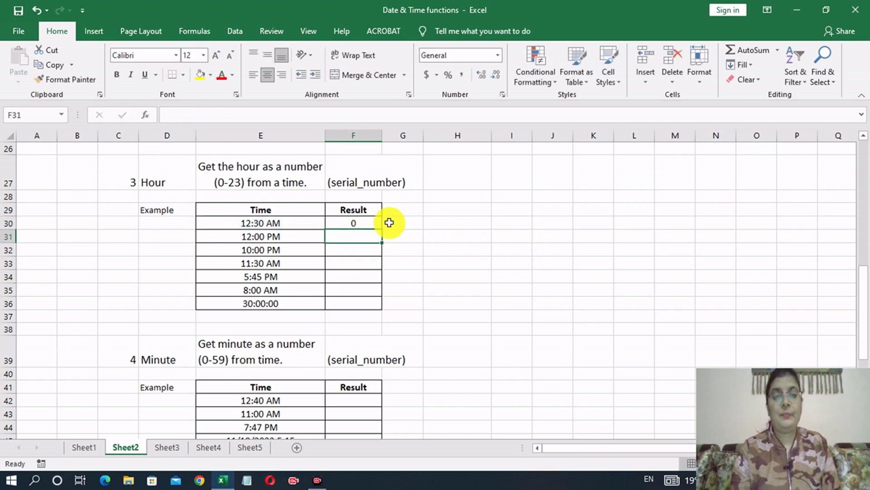
click(369, 219)
drag(382, 229, 377, 304)
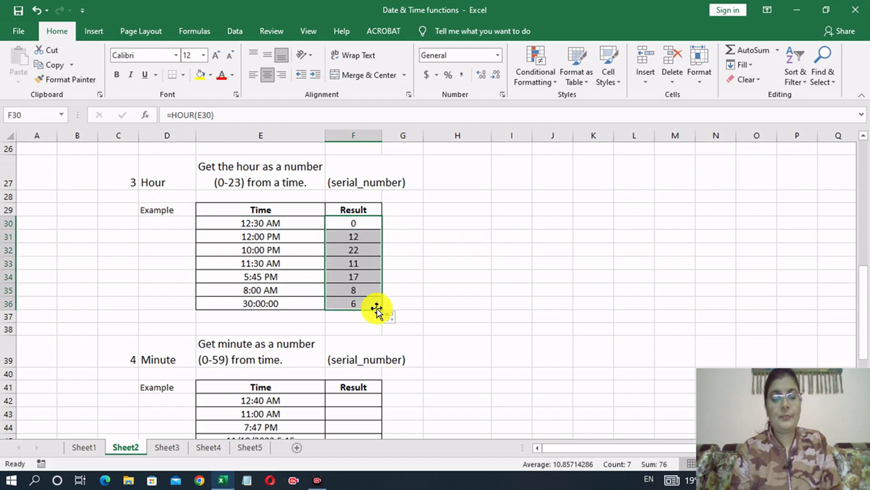
click(446, 275)
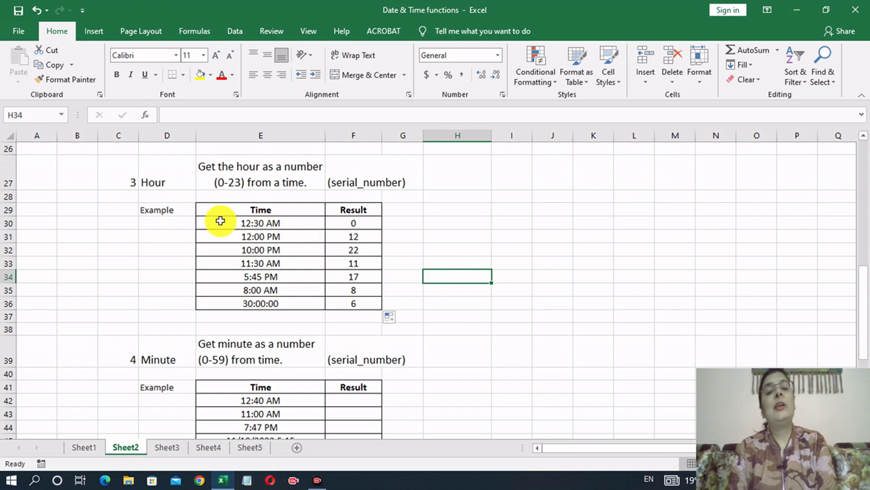
click(352, 226)
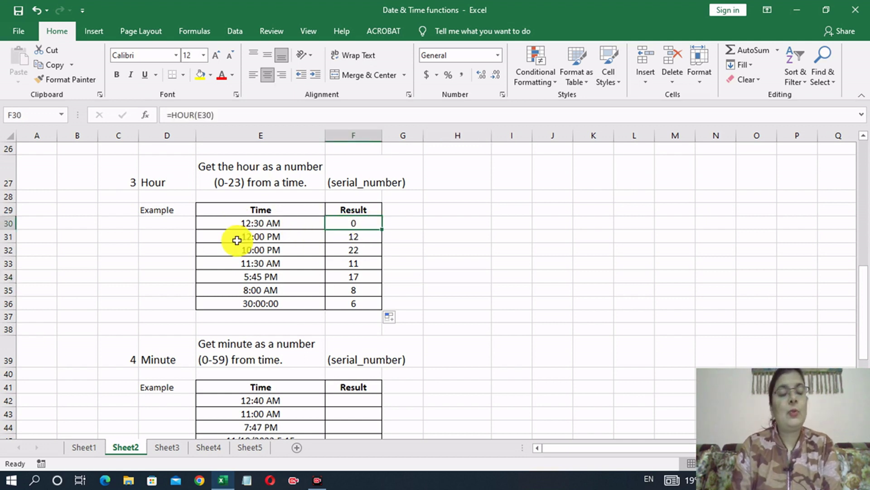
click(379, 237)
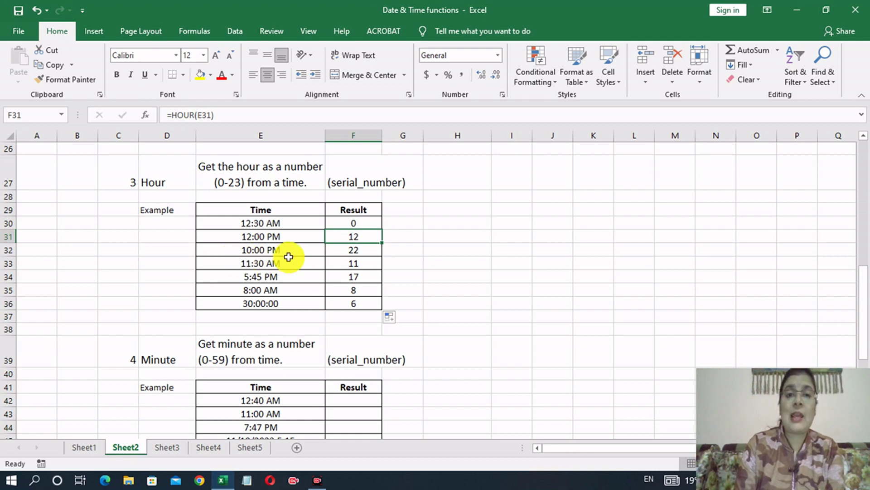
click(376, 253)
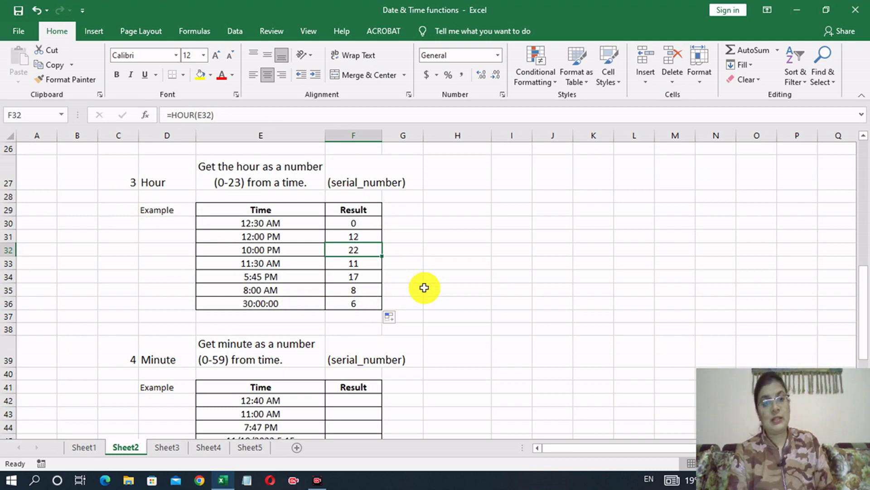
- Enter =MINUTE(E42) in F42 and copy it down through F47
drag(863, 284, 864, 342)
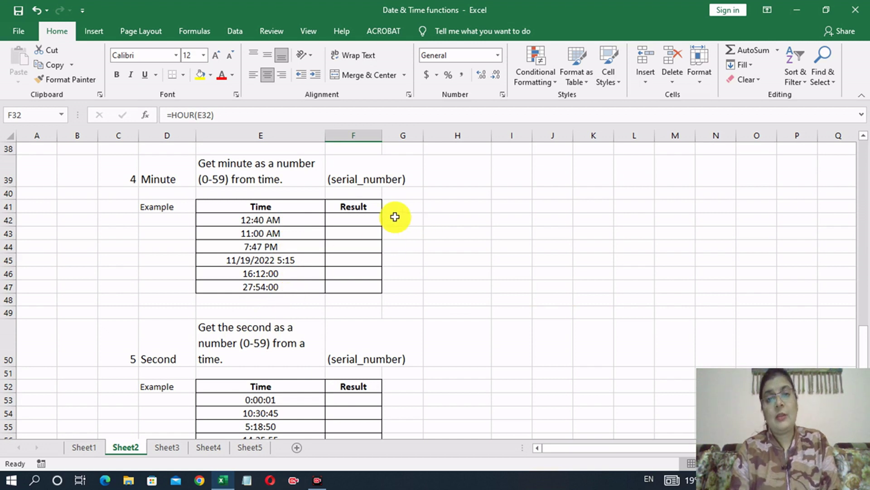
click(360, 221)
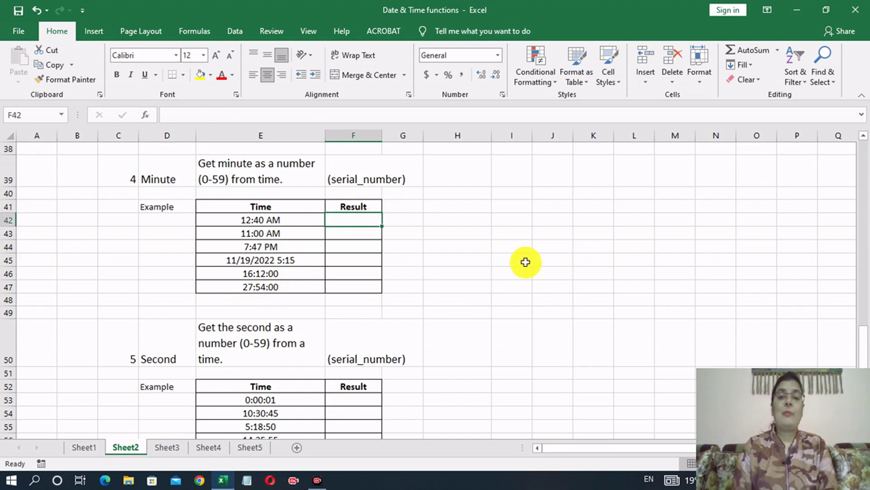
text(=)
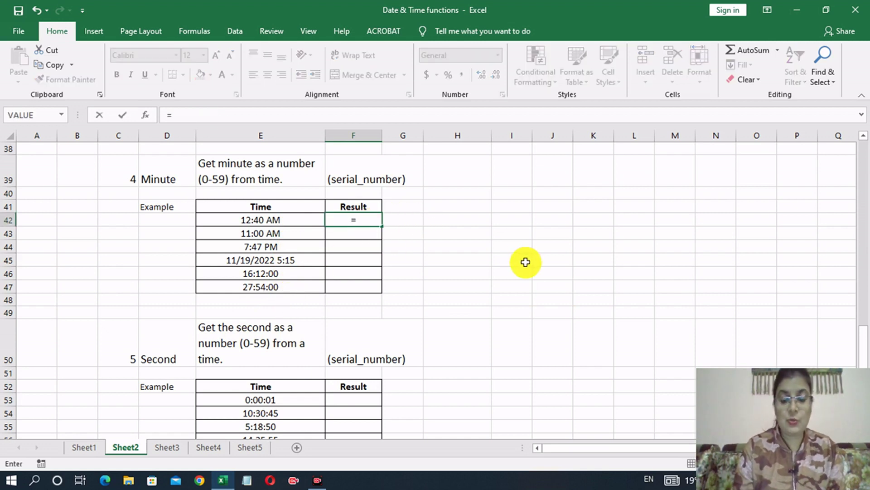
text(minu)
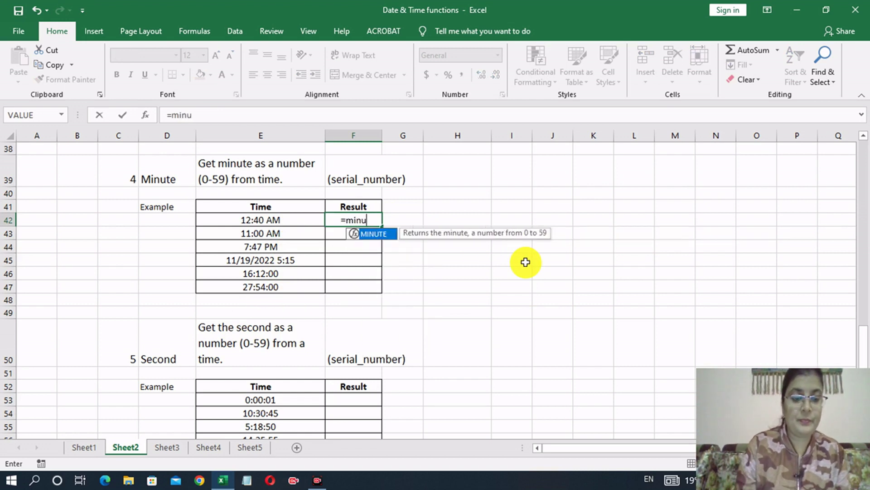
key(Tab)
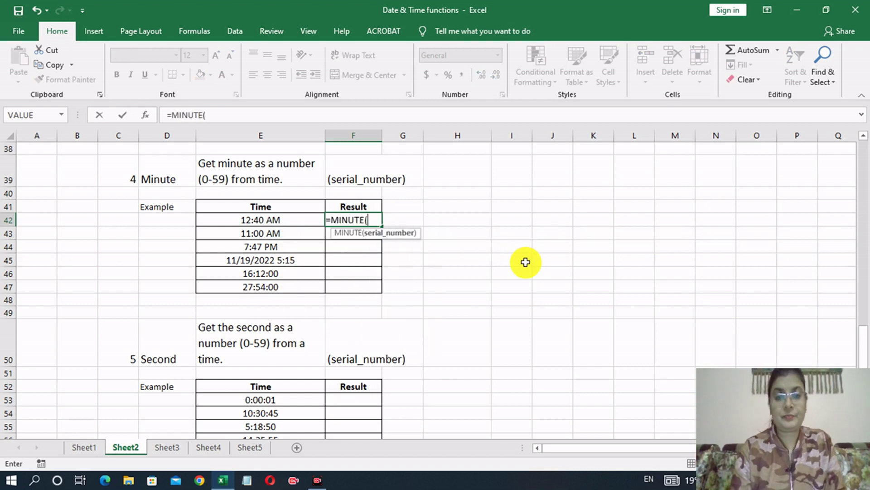
key(Left)
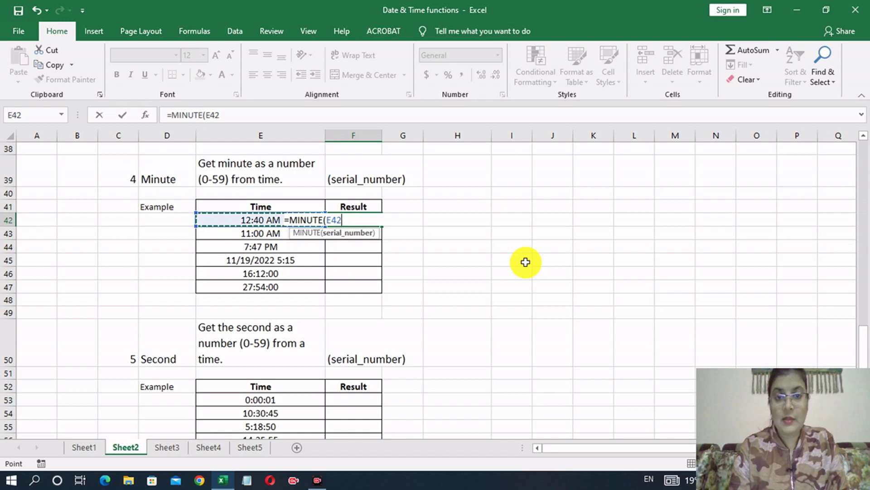
text())
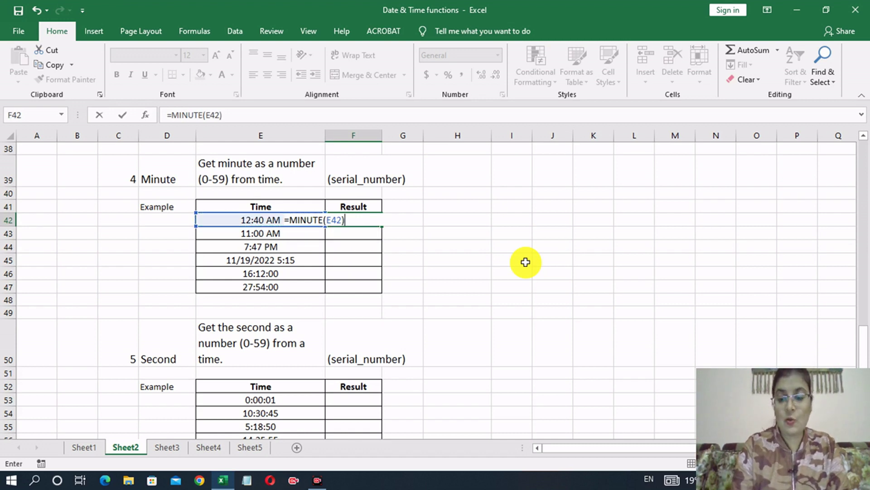
key(Return)
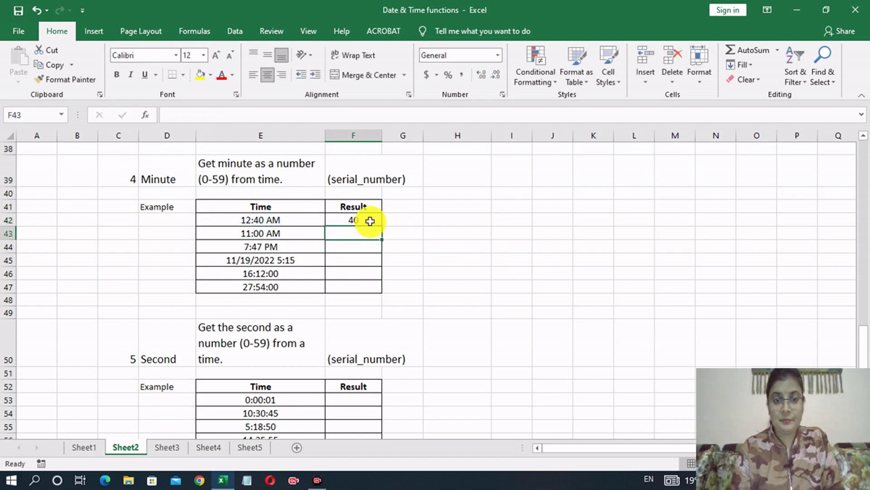
click(370, 220)
drag(381, 225, 377, 285)
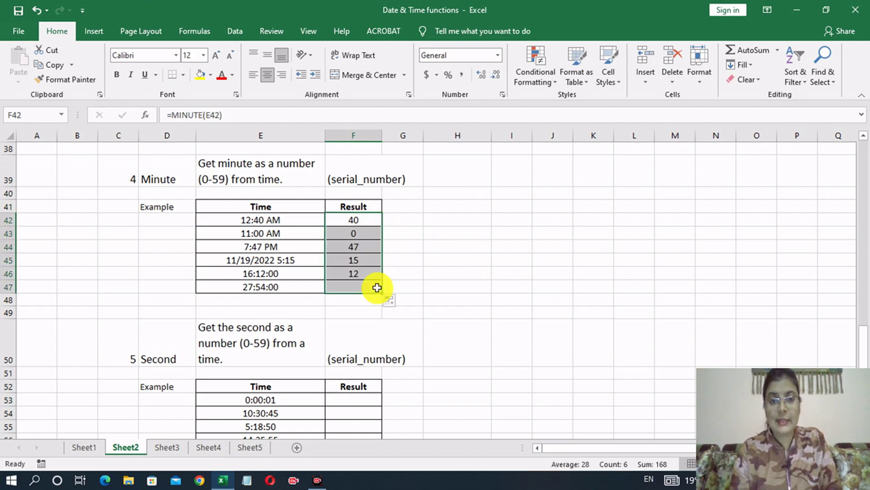
click(453, 262)
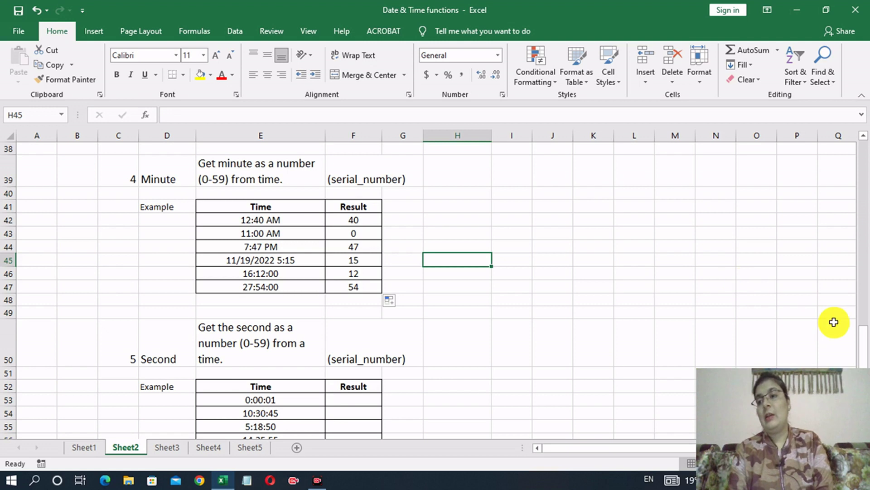
drag(863, 337, 864, 363)
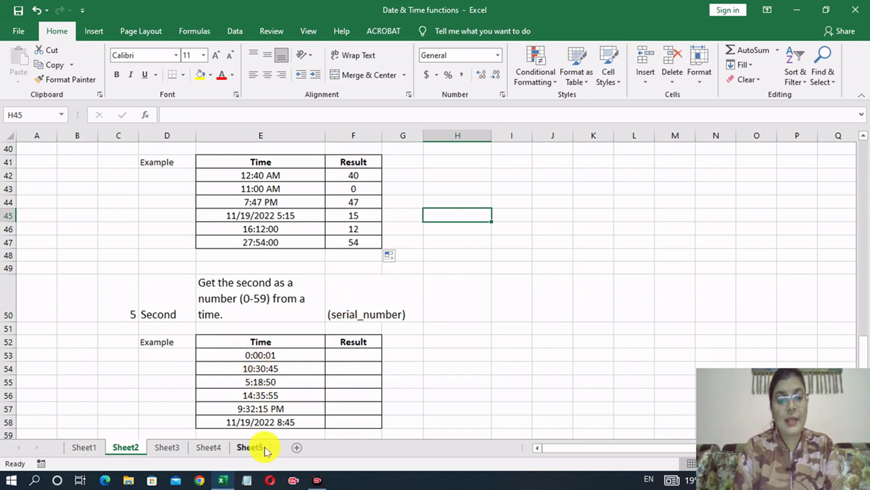
- Enter =SECOND(E53) in F53 and copy it down through F58
click(362, 356)
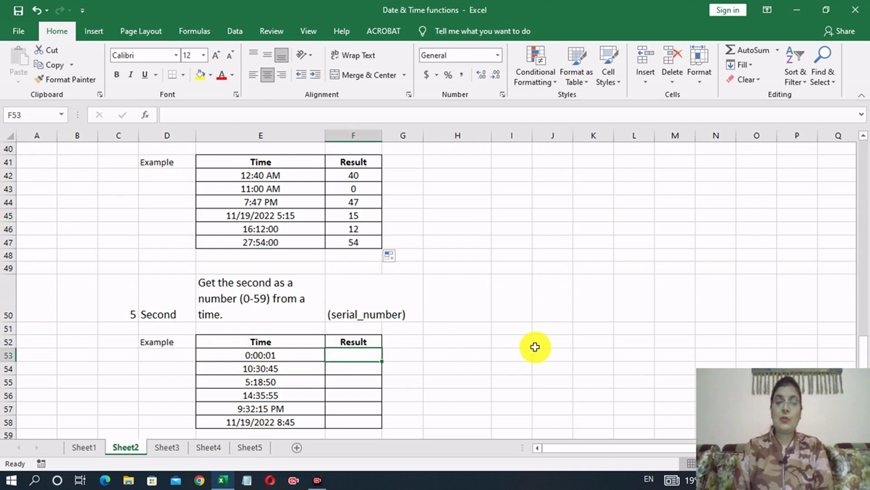
text(=s)
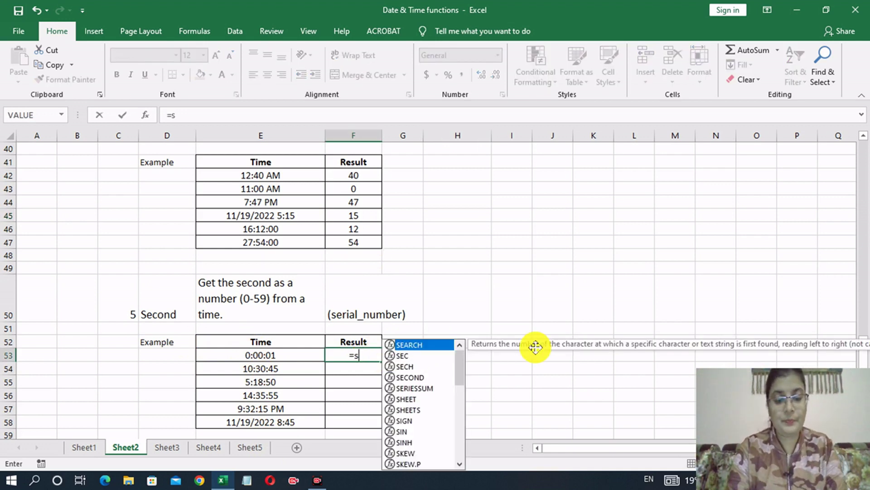
text(econd)
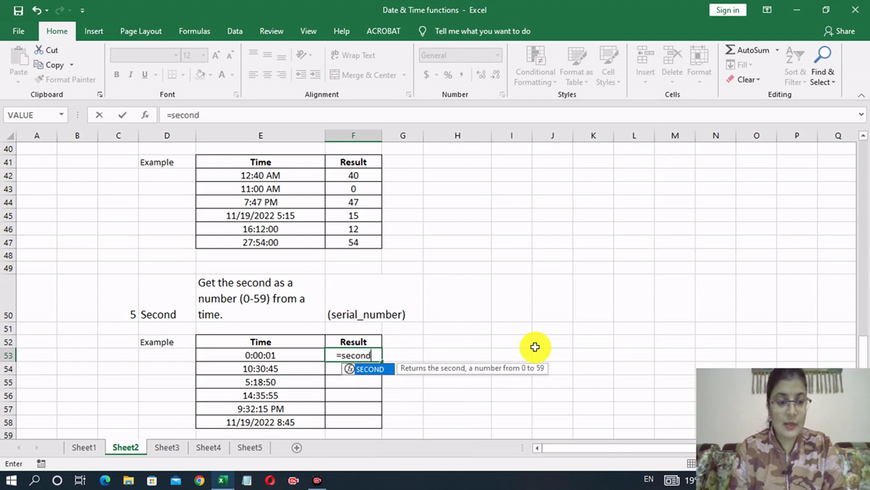
key(Tab)
key(Left)
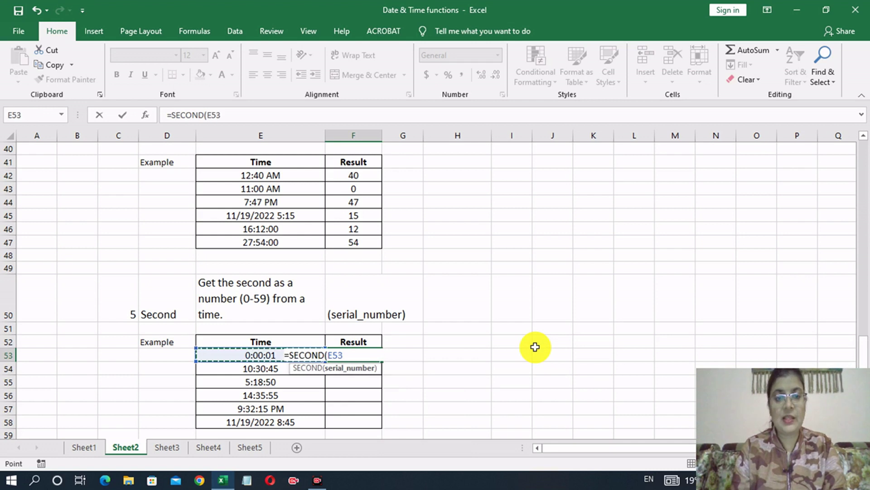
text())
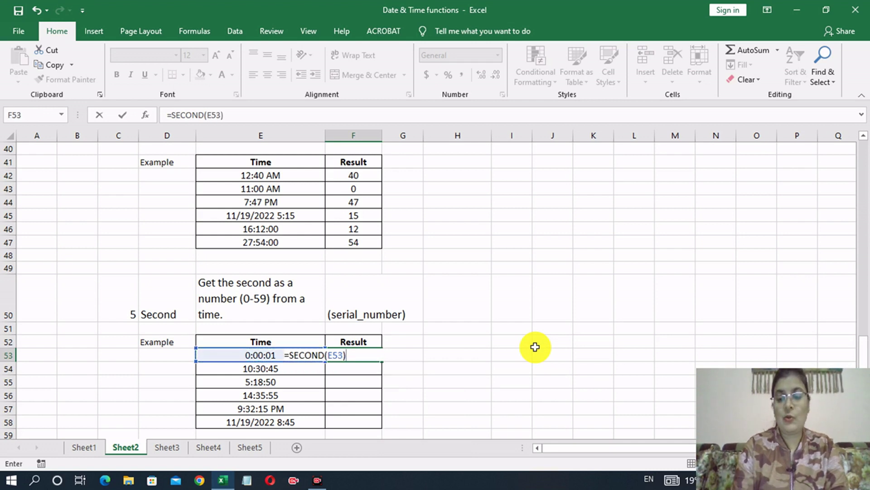
key(Return)
click(369, 353)
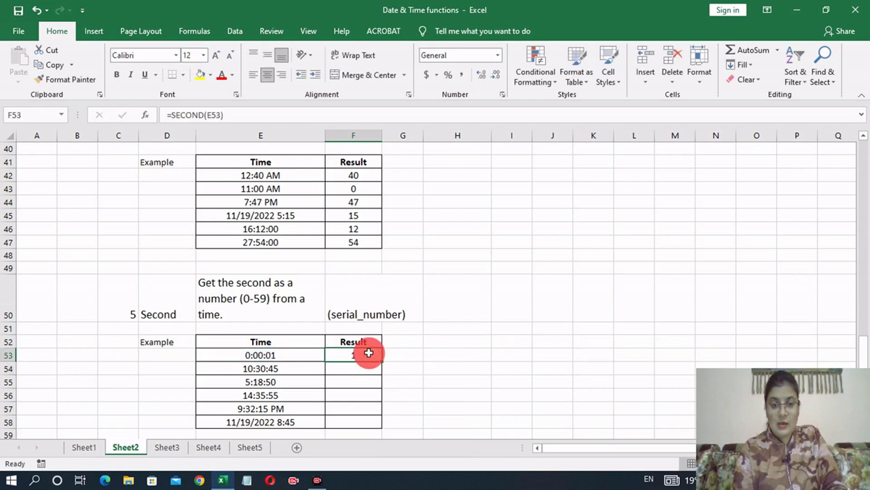
drag(382, 361, 382, 426)
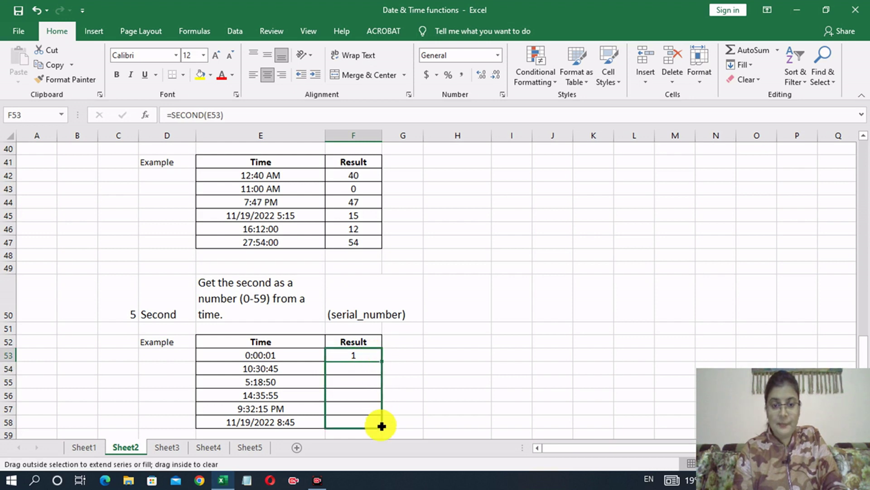
click(447, 398)
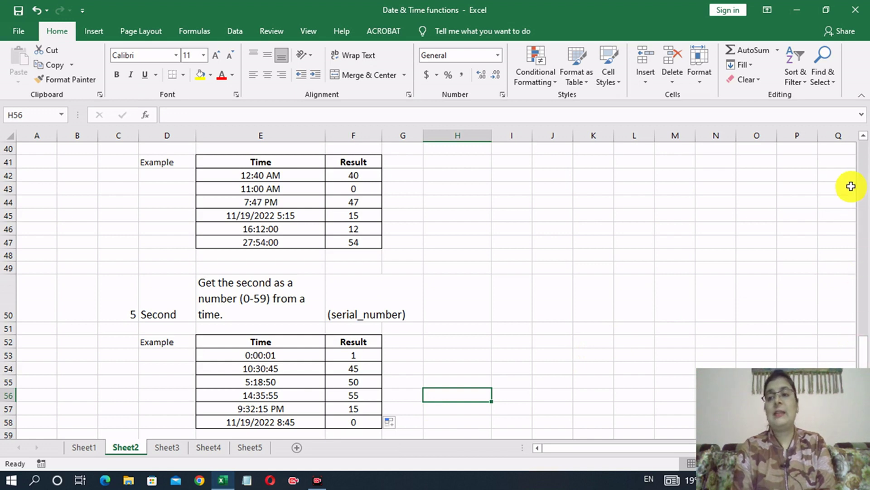
drag(861, 347, 854, 117)
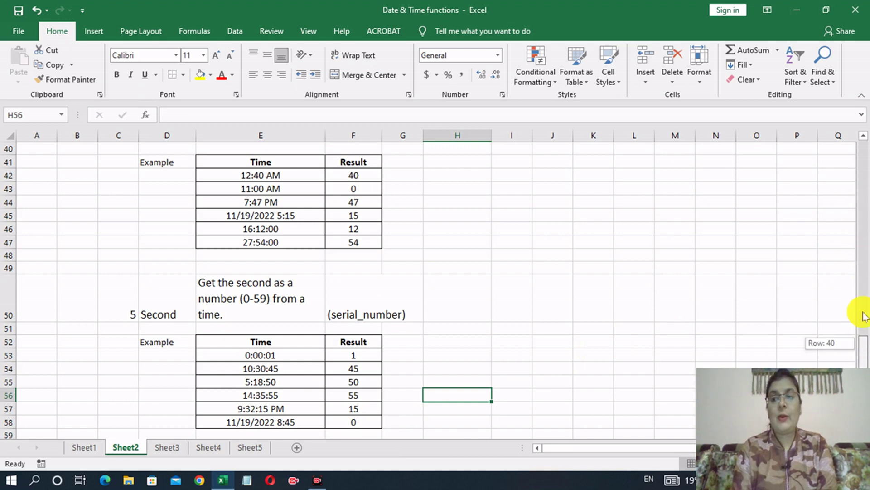